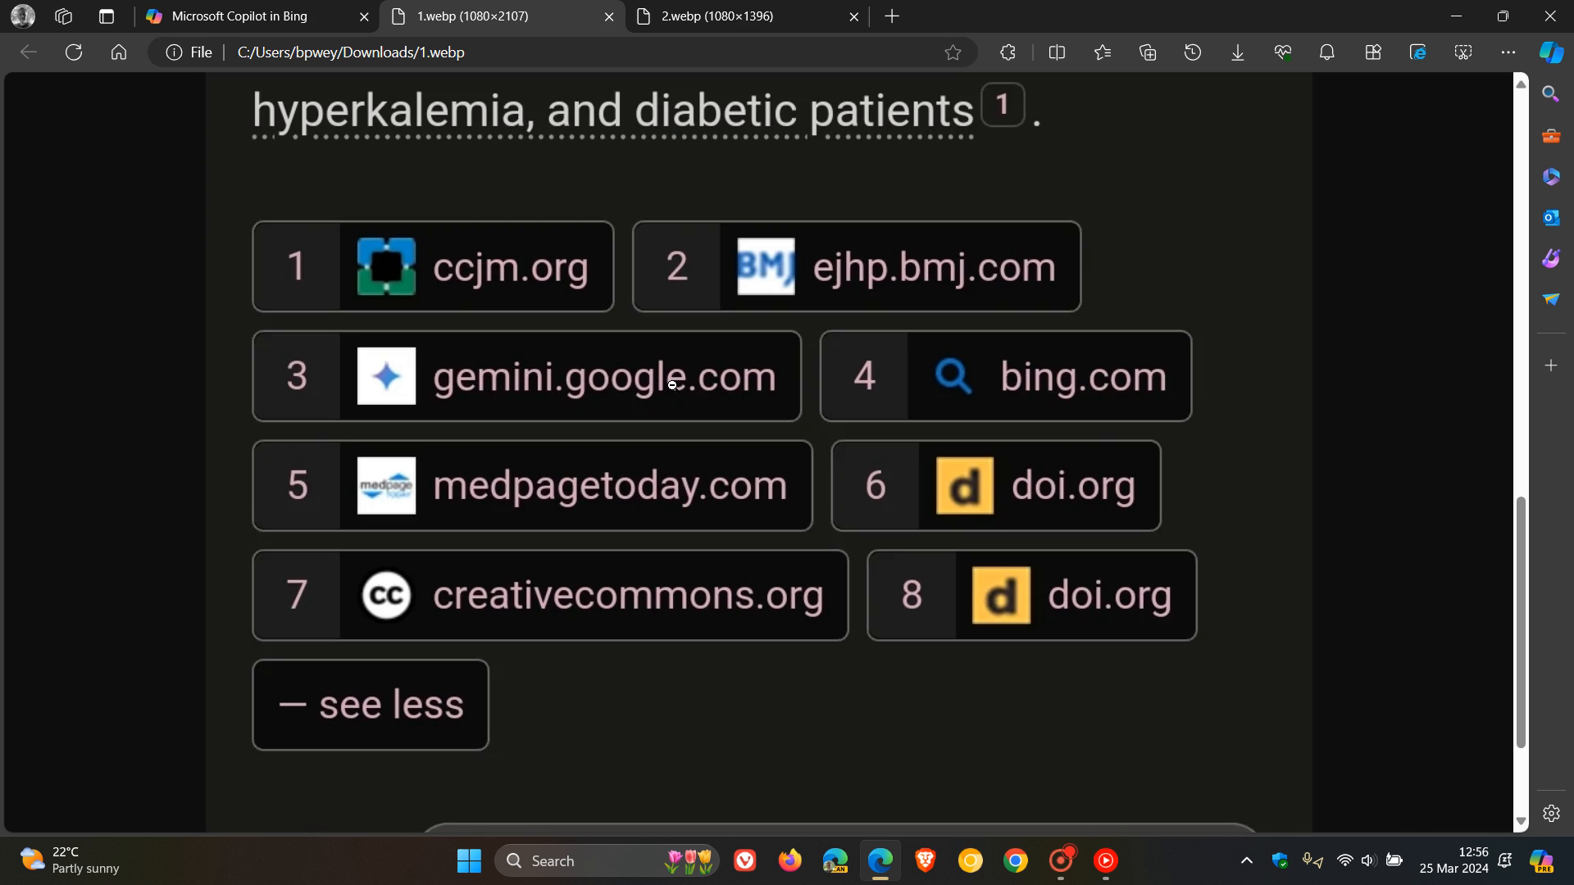
- Show the second saved screenshot (2.webp), a Copilot answer citing gemini.google.com
click(803, 16)
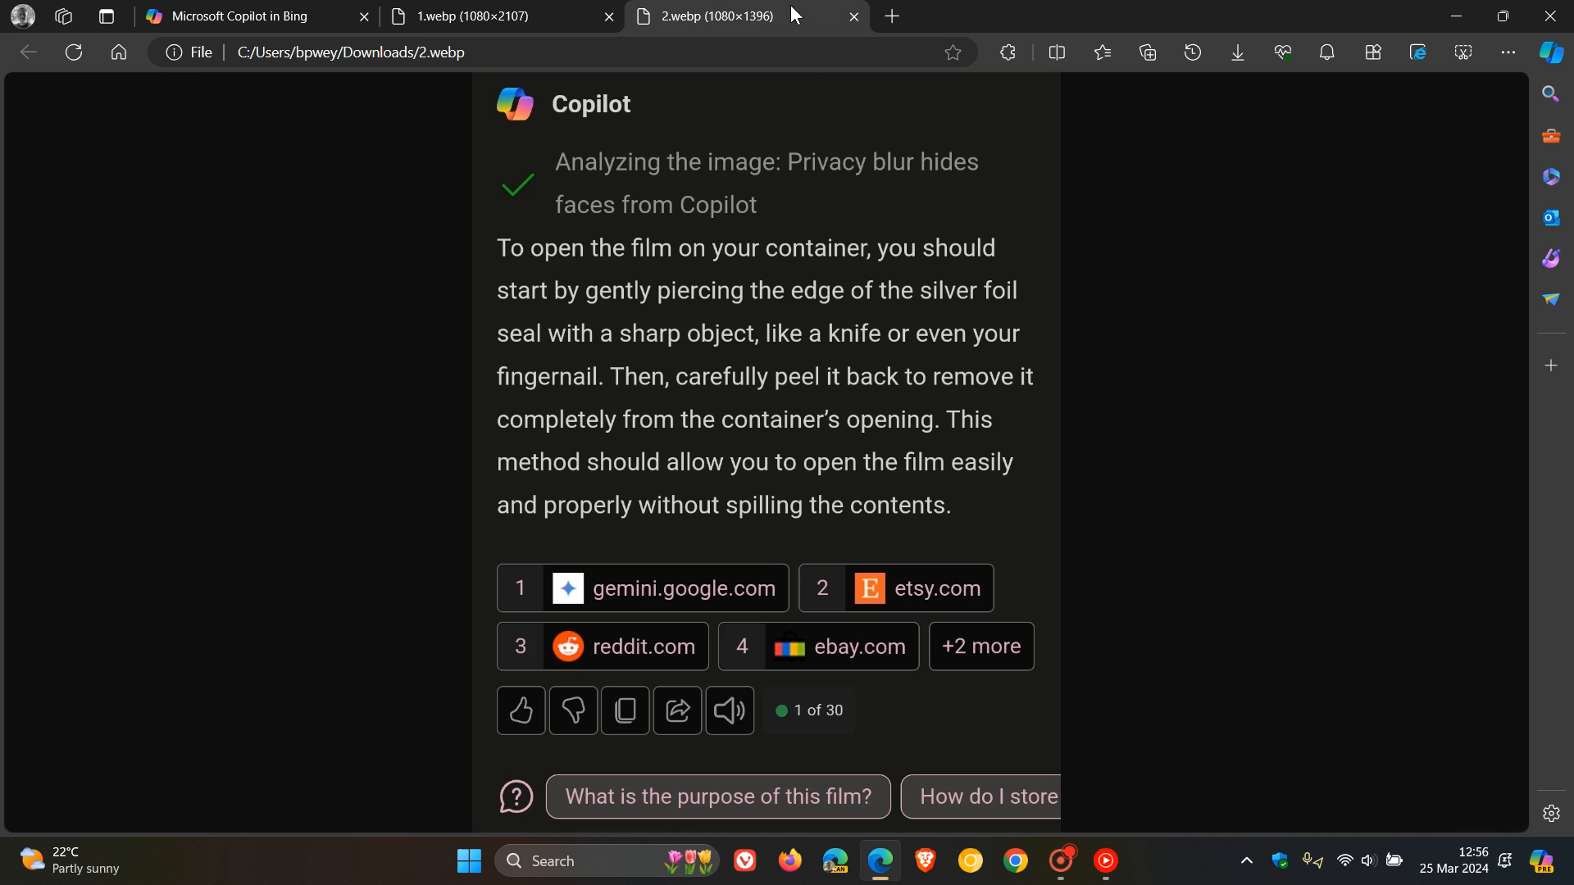
- View the screenshot at full size, then return to the Copilot in Bing chat page
click(664, 597)
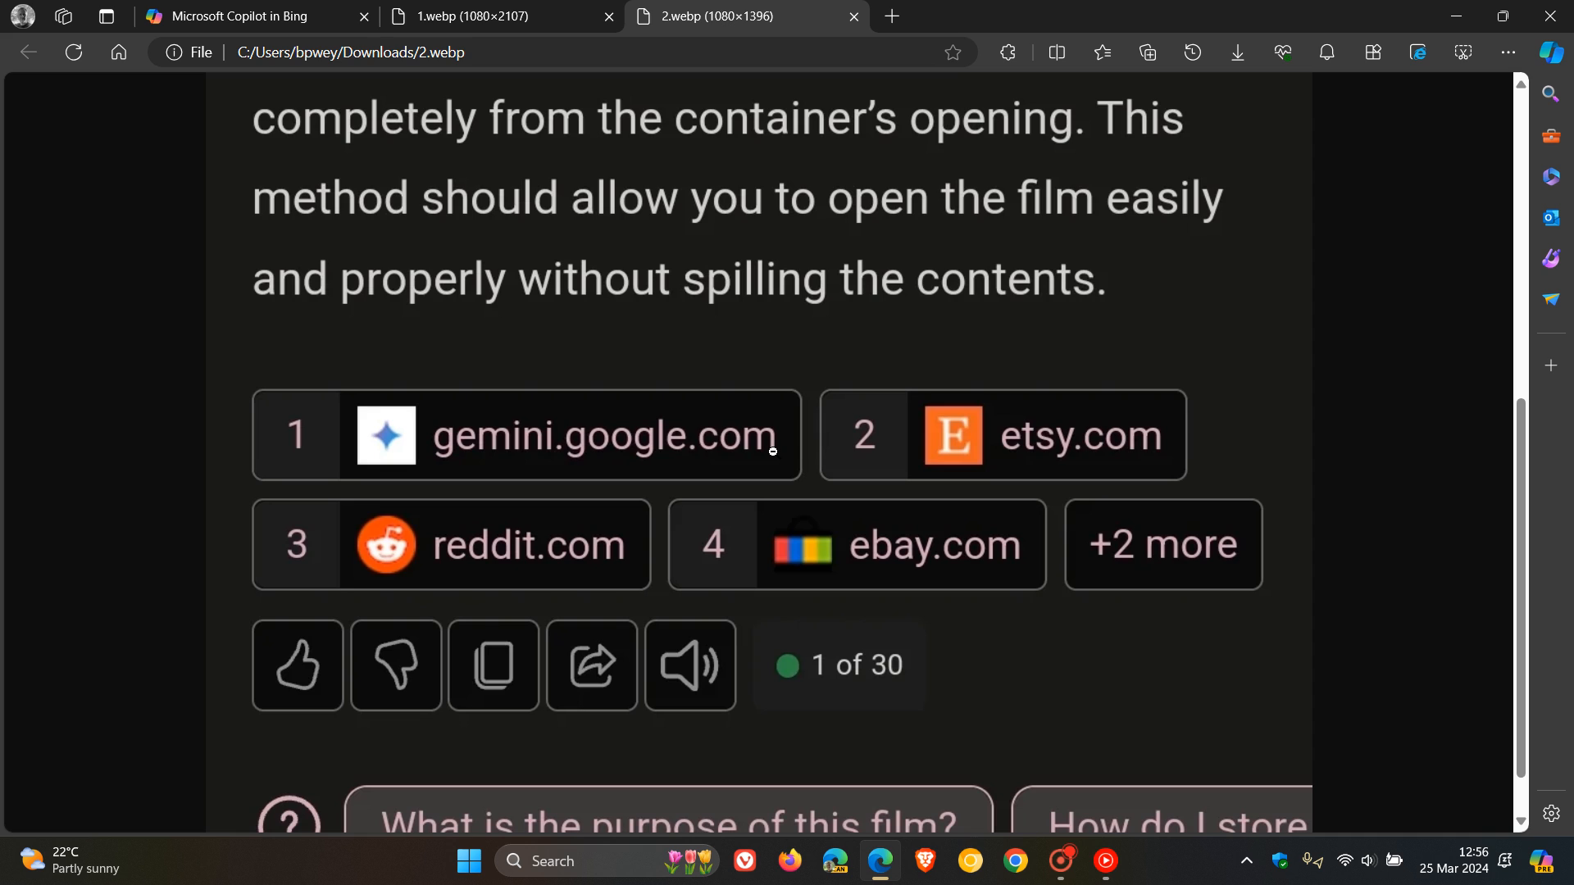
click(281, 15)
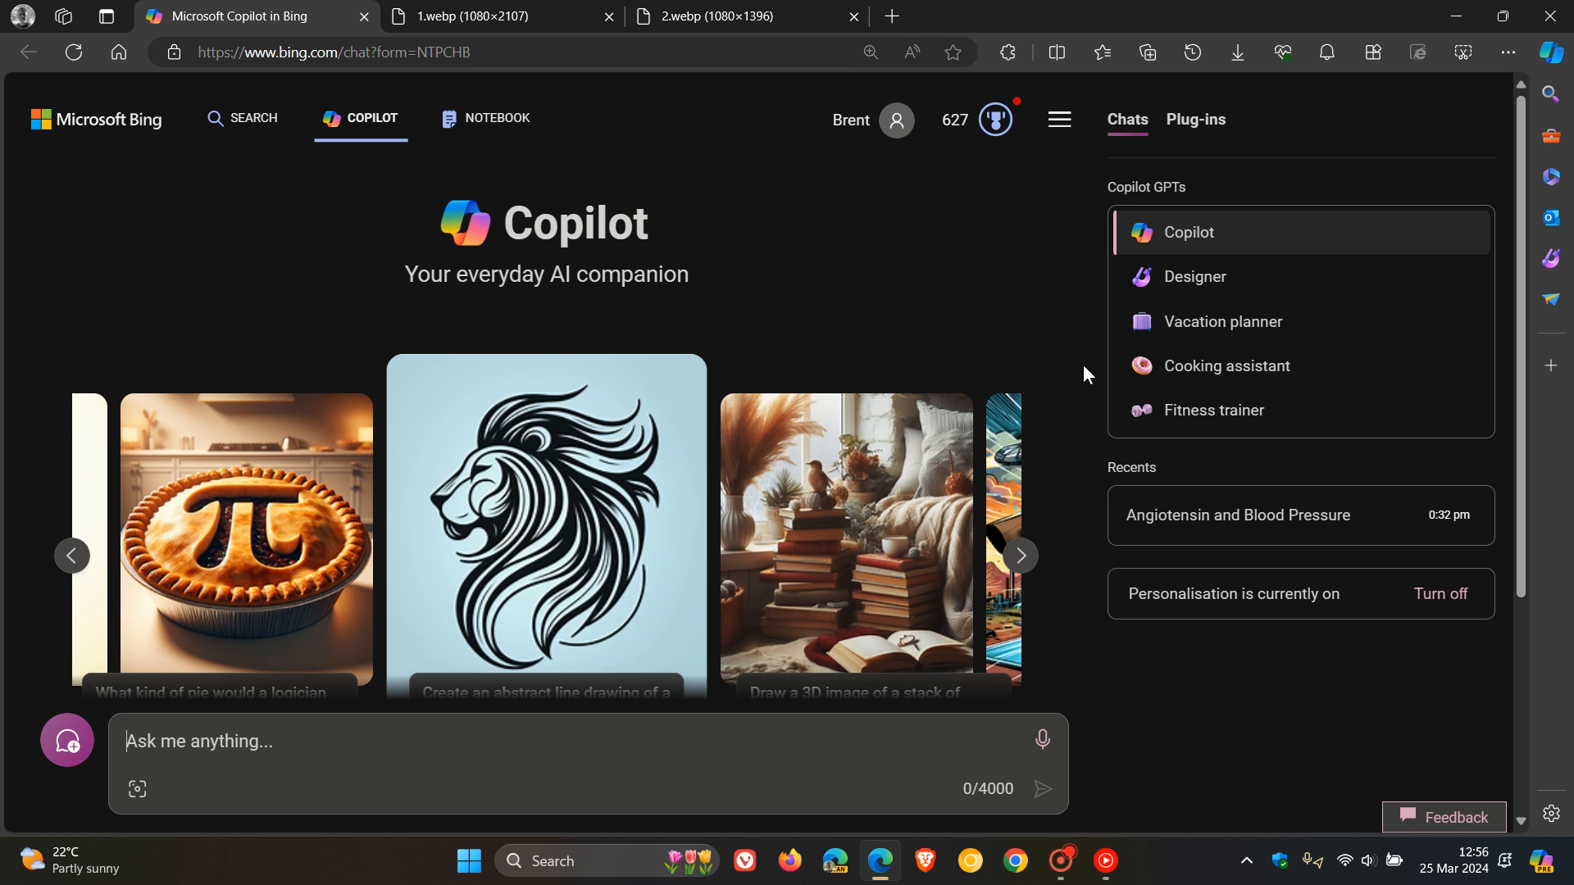
click(1197, 516)
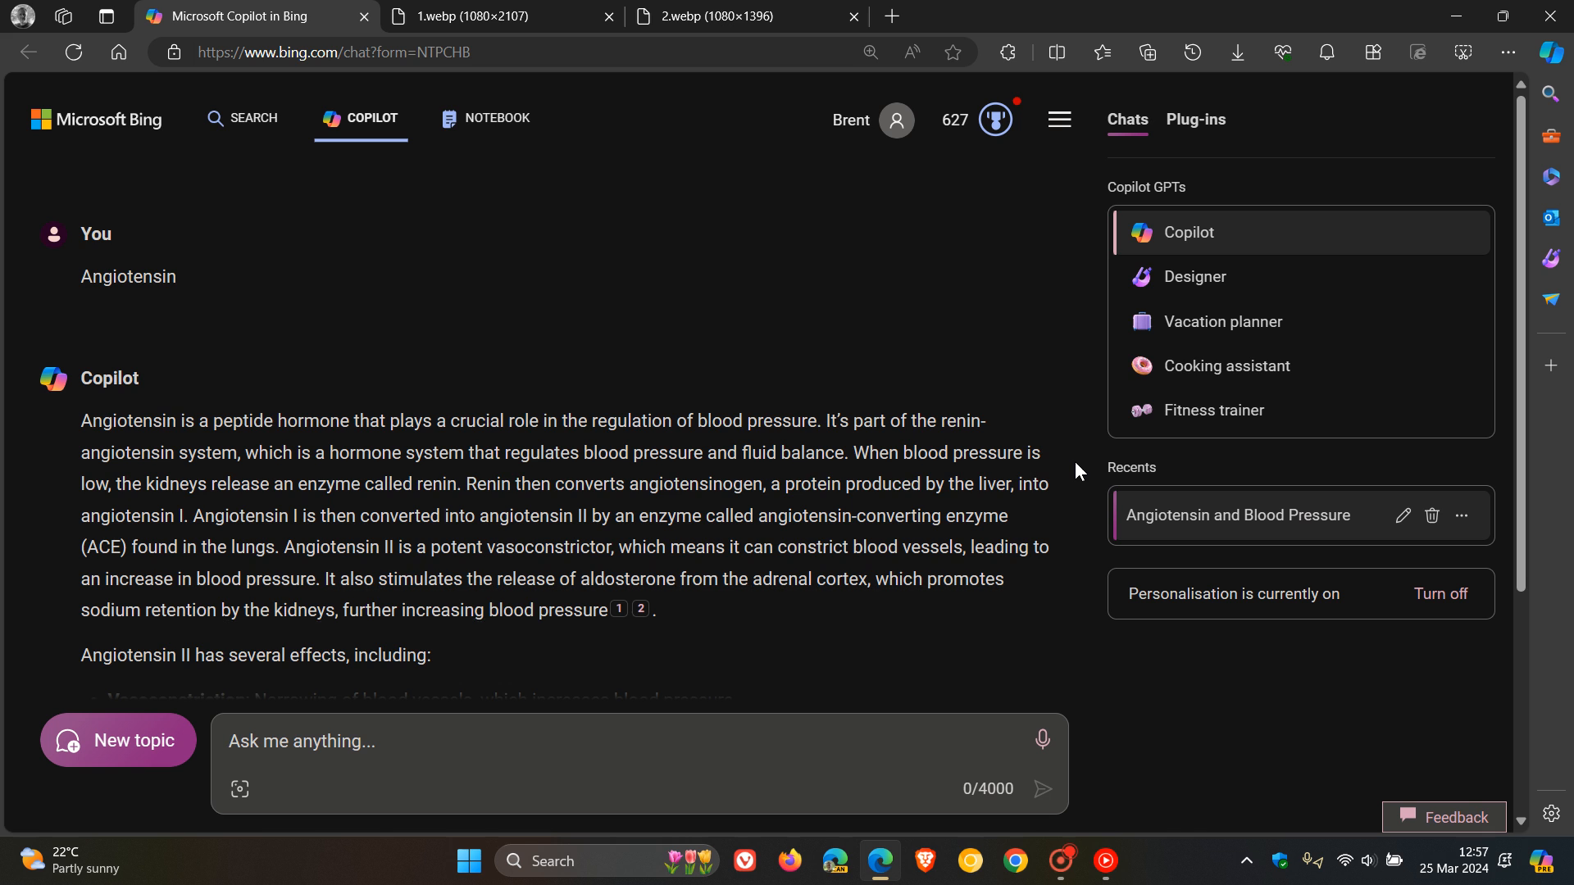
scroll(1075, 461, down, 3)
click(928, 564)
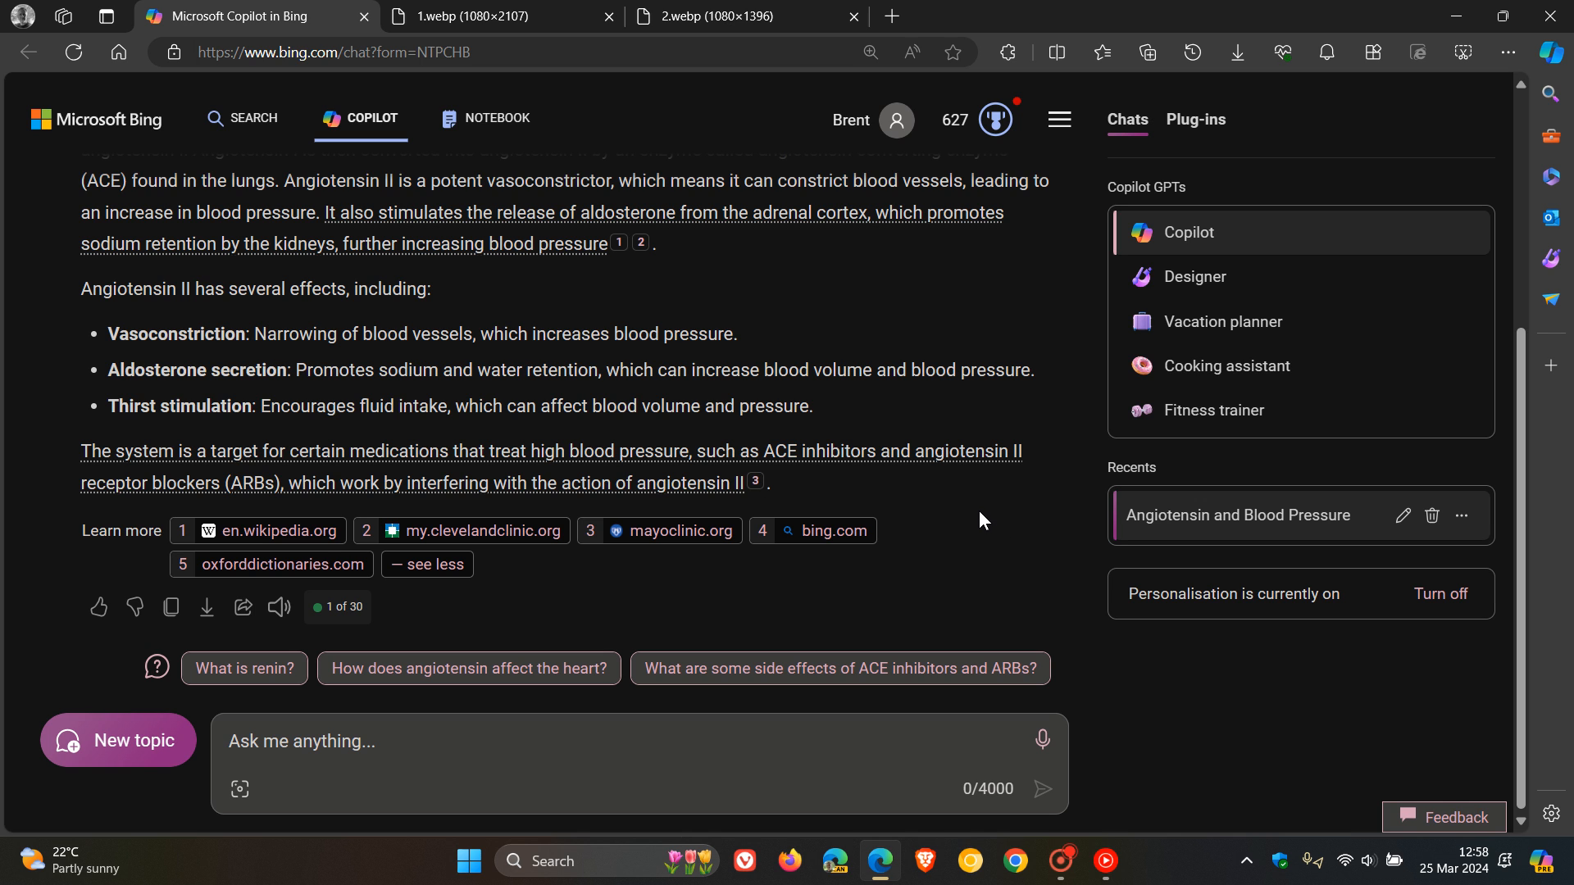
scroll(979, 518, up, 5)
scroll(979, 519, up, 2)
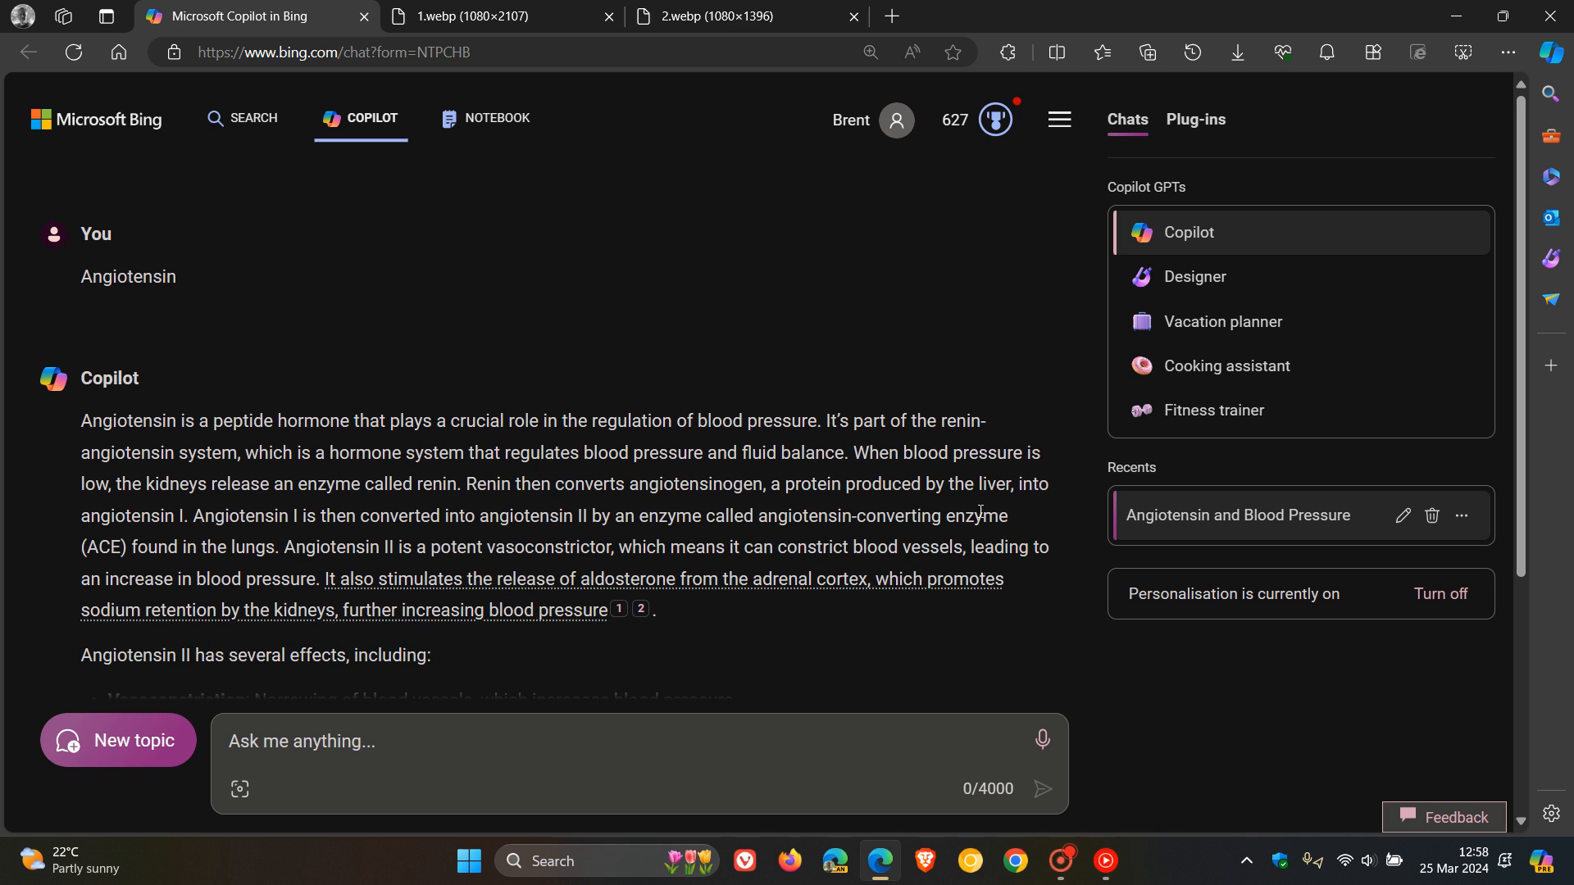
click(119, 741)
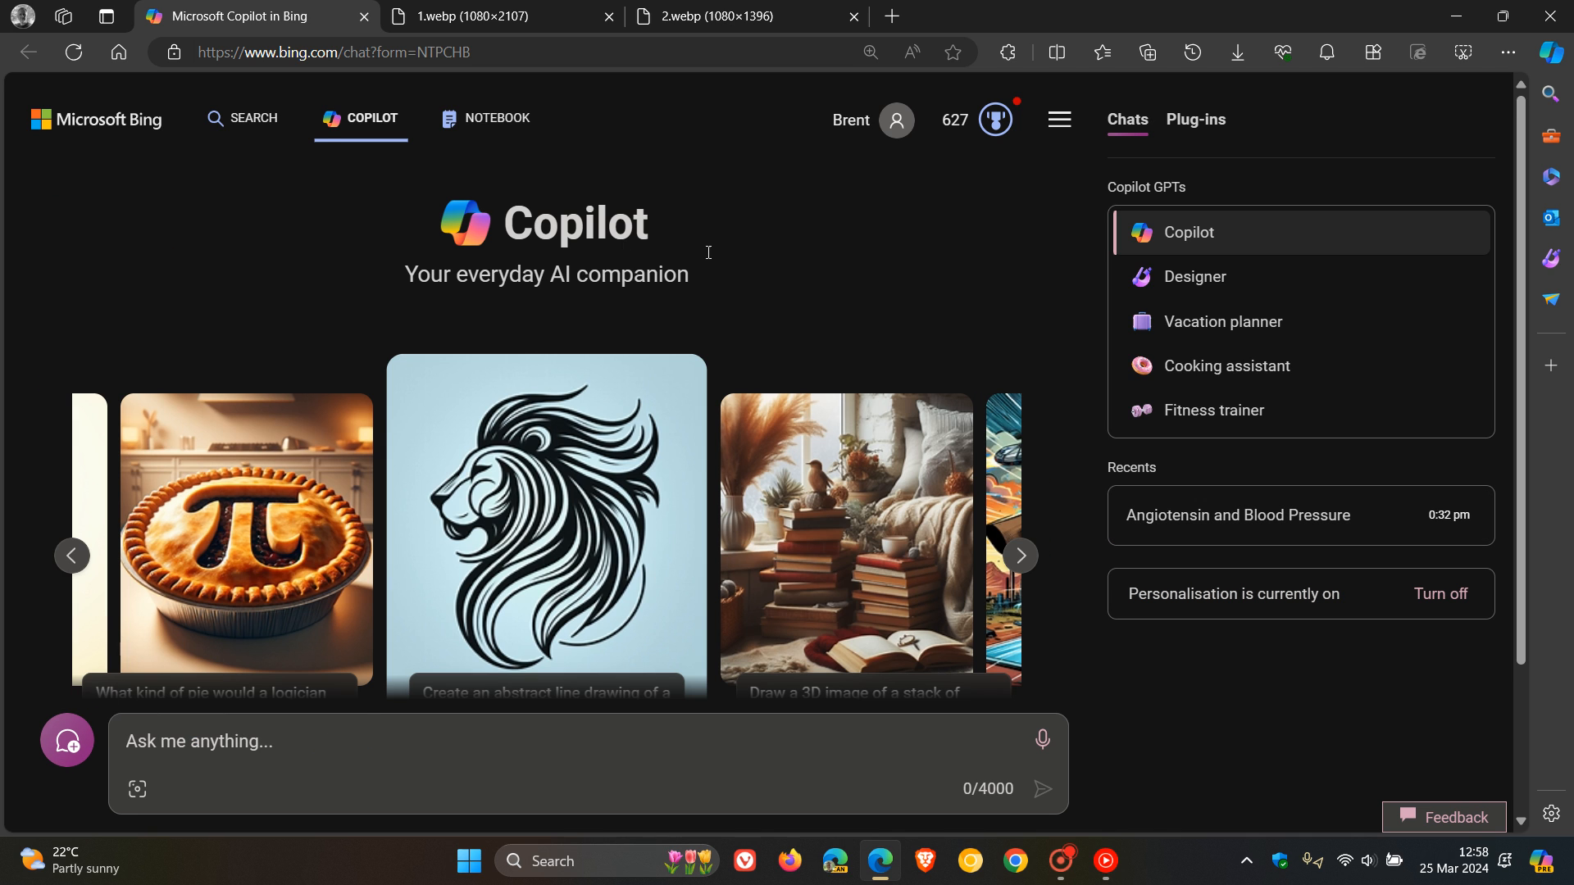